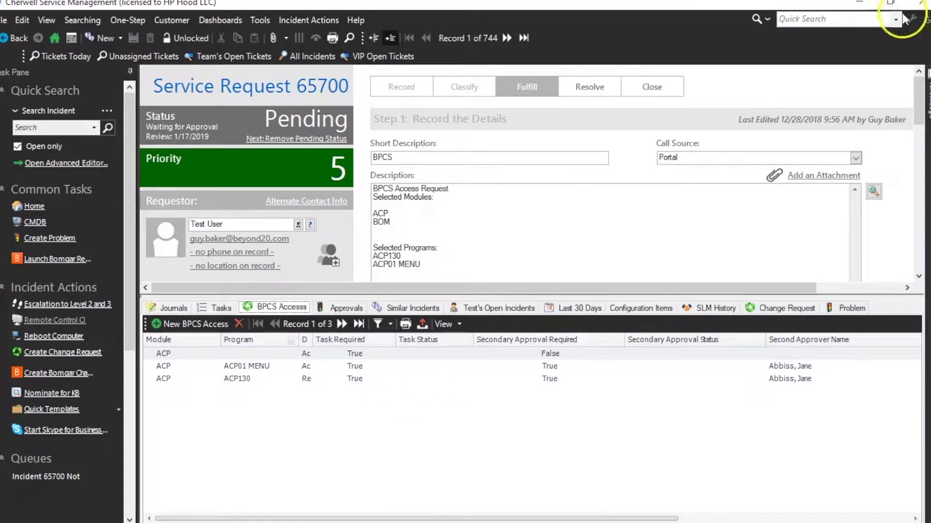
Minimize the service request window to show the Administrator's Incident relationships, including Incident Owns BPCS Access
left_click(860, 5)
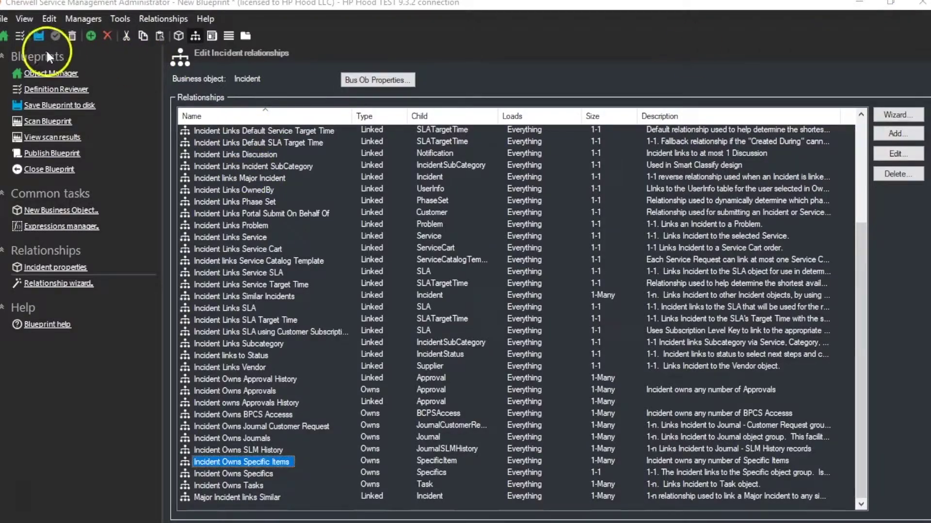
Open Create Secondary Approvals - BPCS Access, review the BPCS Access loop's filter, and enter it
left_click(51, 73)
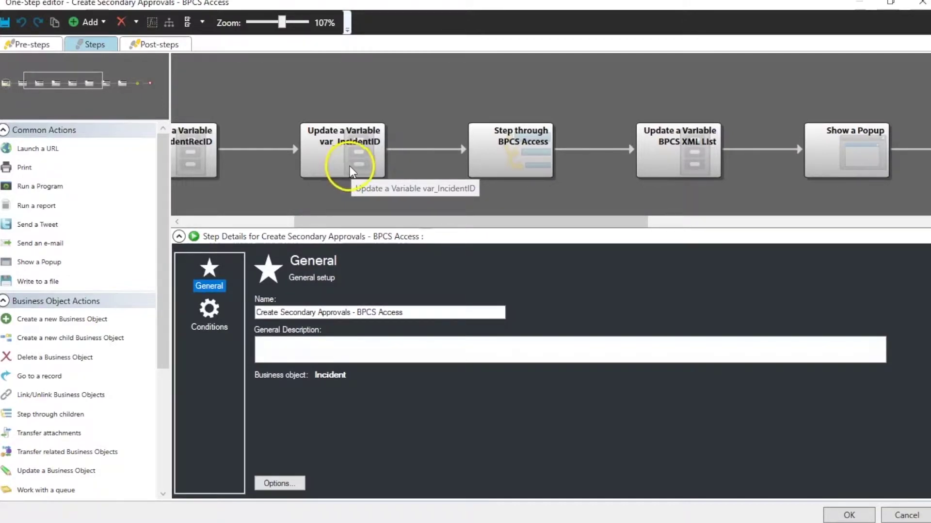
left_click(498, 150)
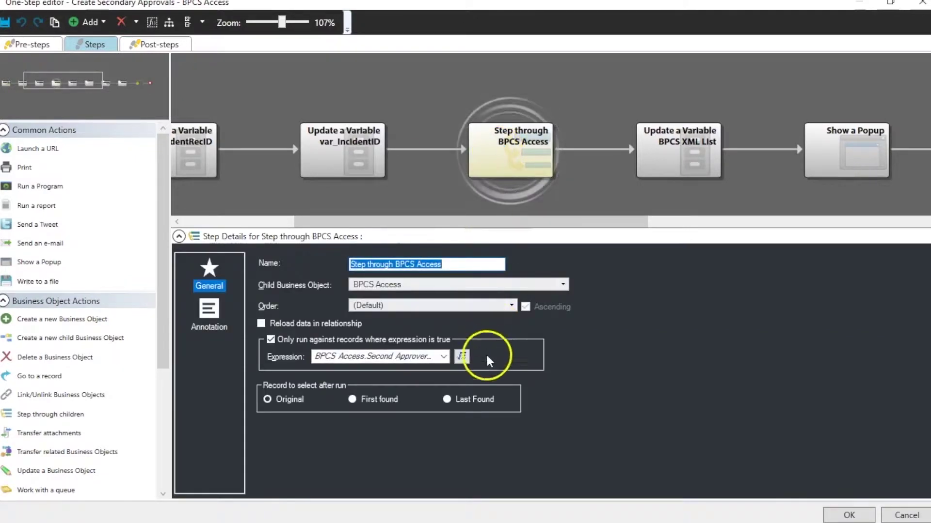
left_click(462, 357)
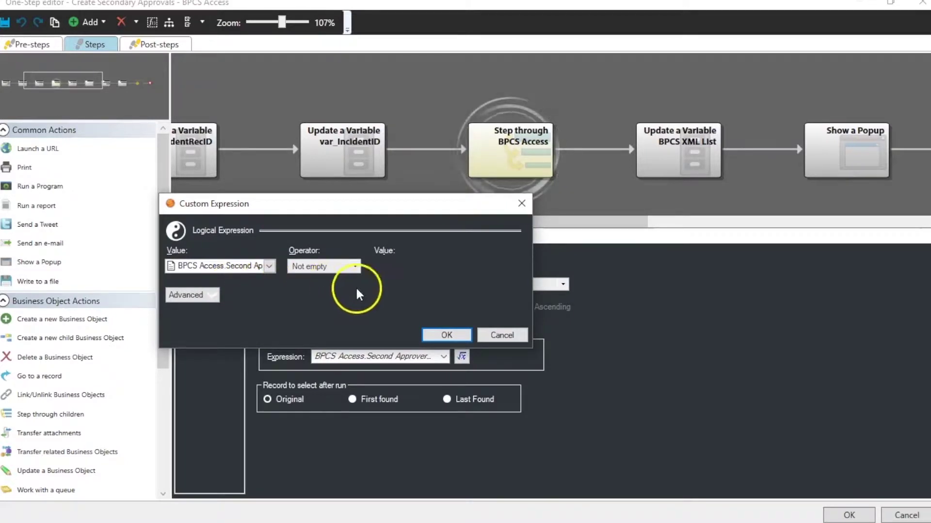
left_click(446, 334)
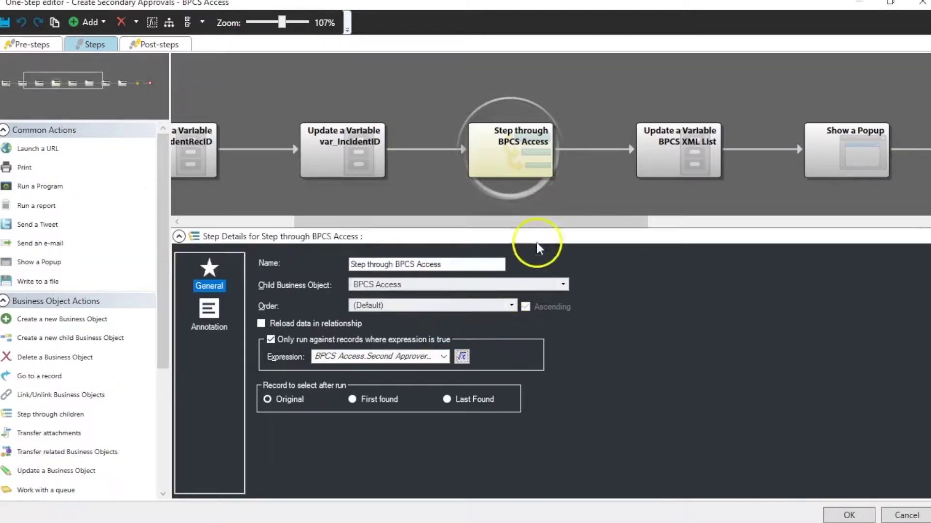
double_click(524, 158)
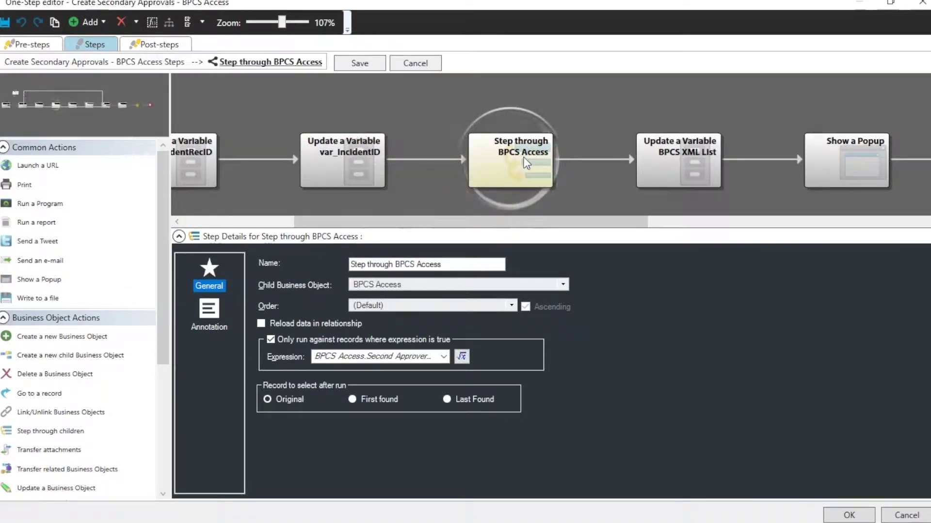
Review the app_Details step and the XML List step that appends a 'Waiting' Approval entry
left_click(384, 153)
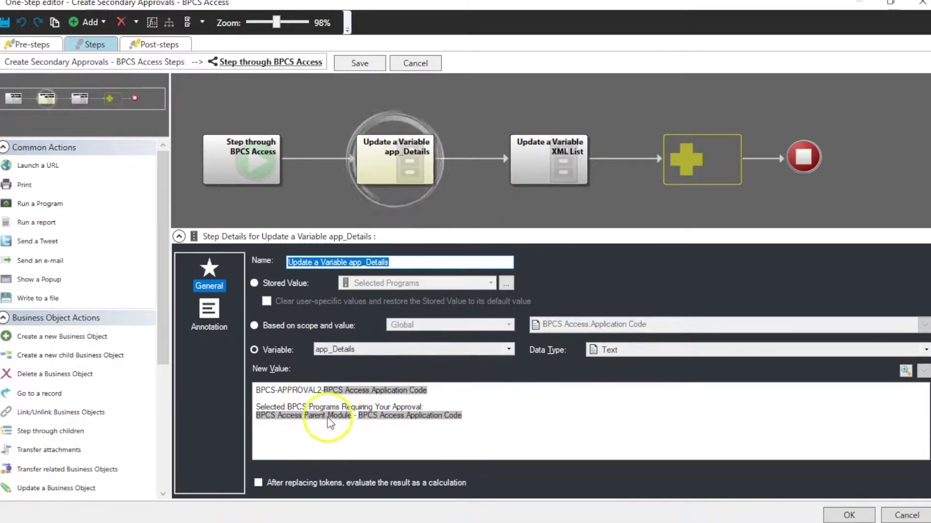
left_click(553, 165)
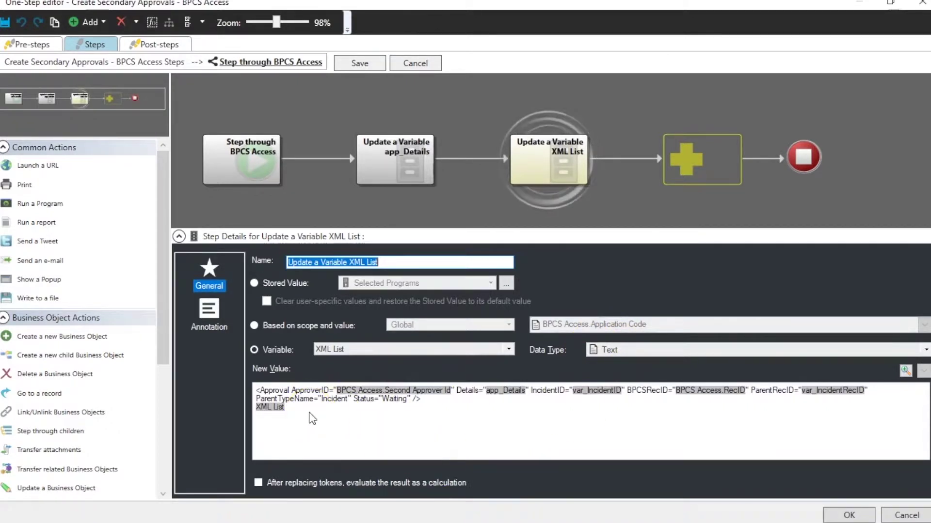
Inspect XML List's Second Approver Id token, then view BPCS XML List wrapping it in <List>
left_click(332, 415)
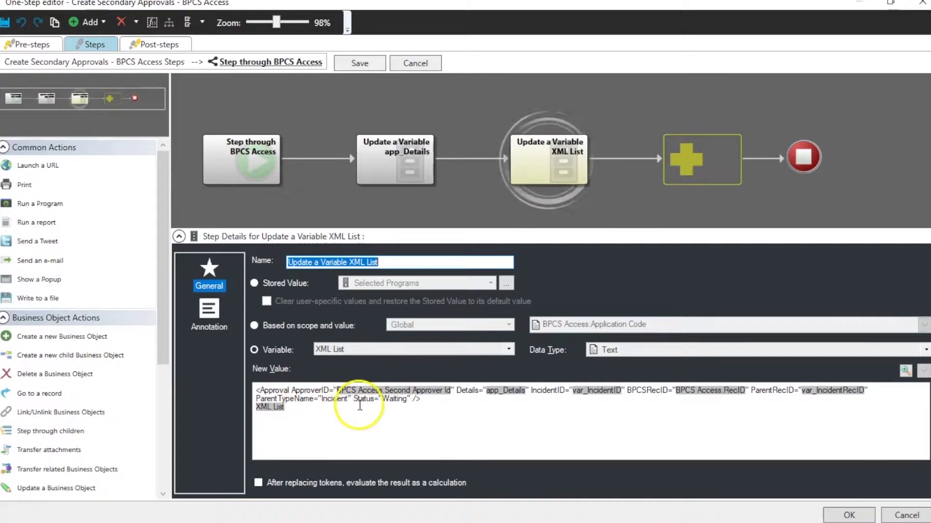
right_click(427, 391)
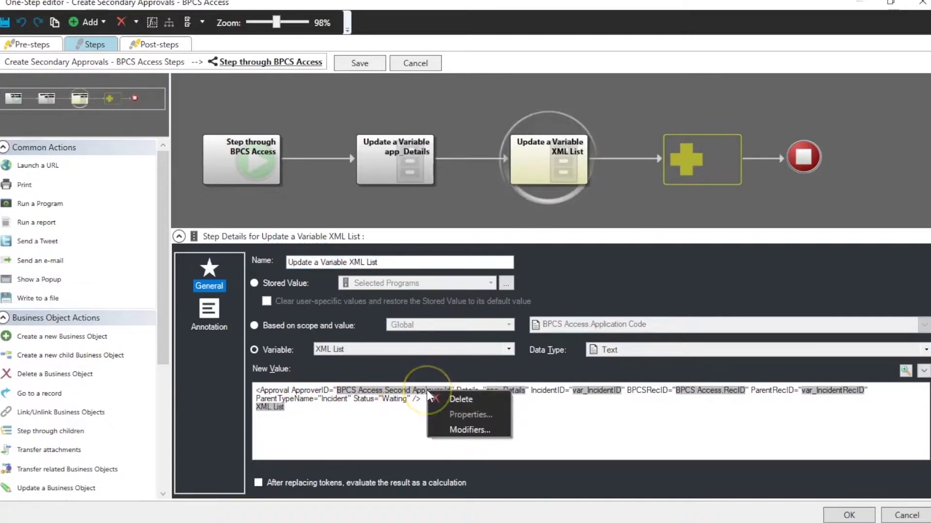
left_click(382, 423)
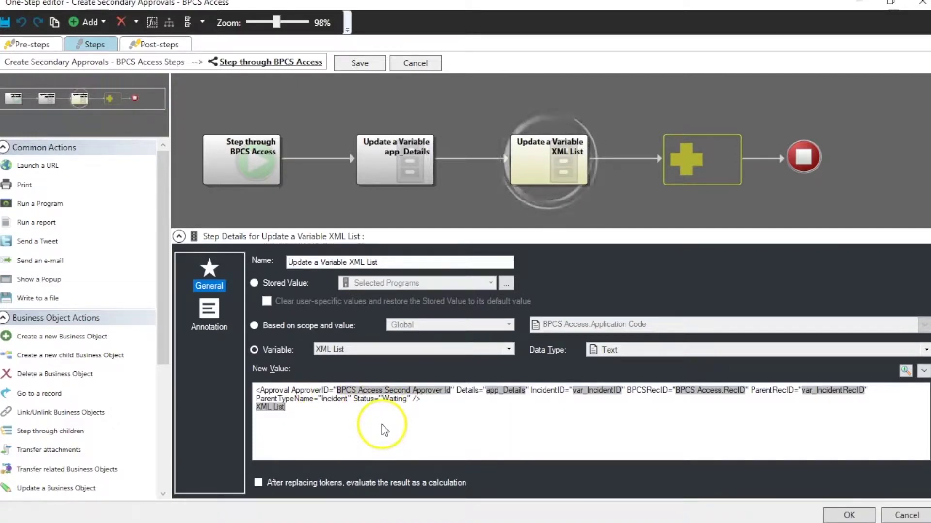
double_click(418, 400)
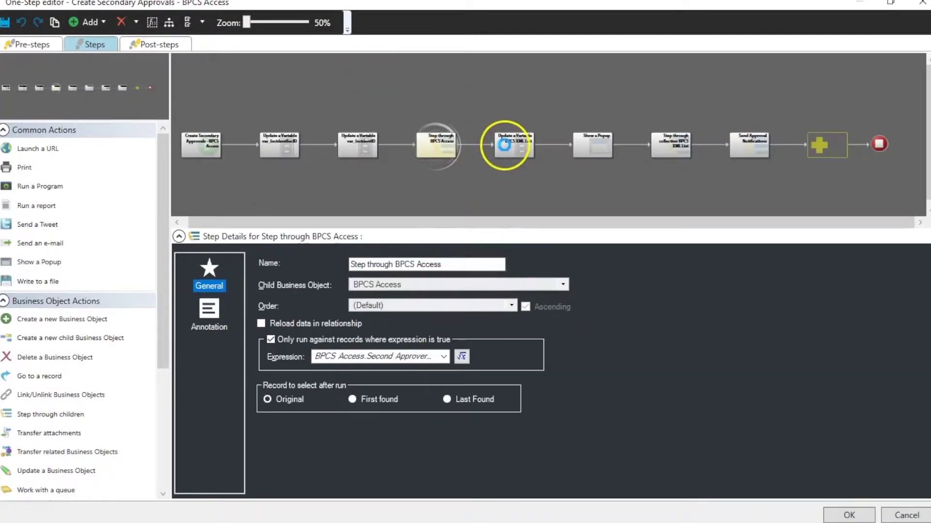
left_click(504, 145)
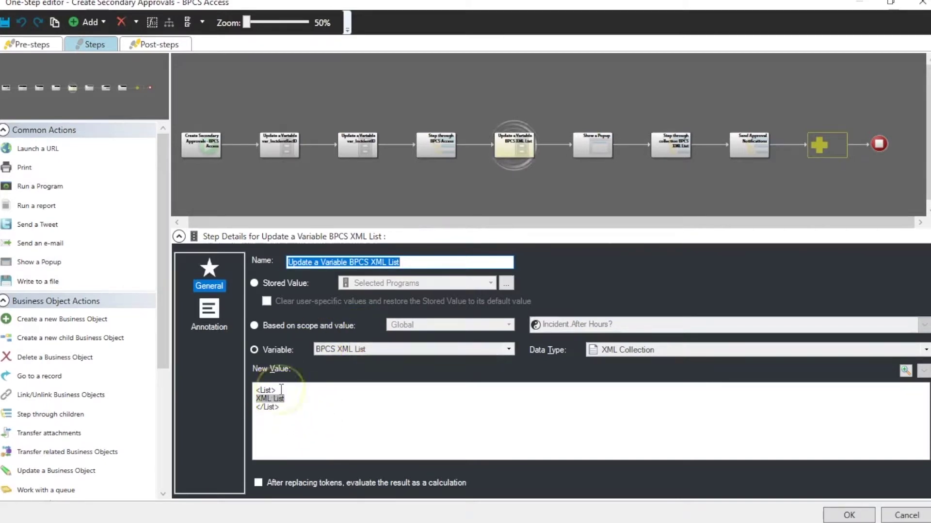
Confirm the BPCS XML List collection loop uses CurrentItem as its item variable, then enter it
left_click(259, 390)
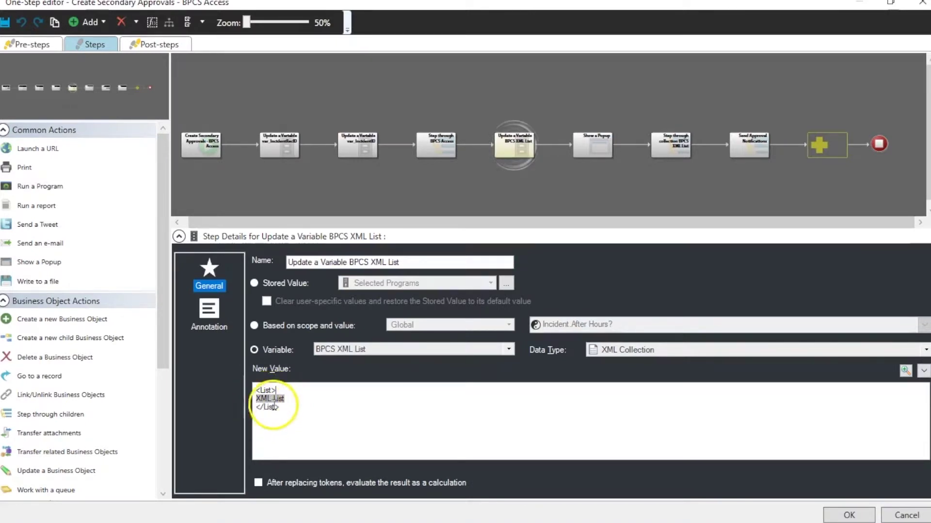
left_click(677, 148)
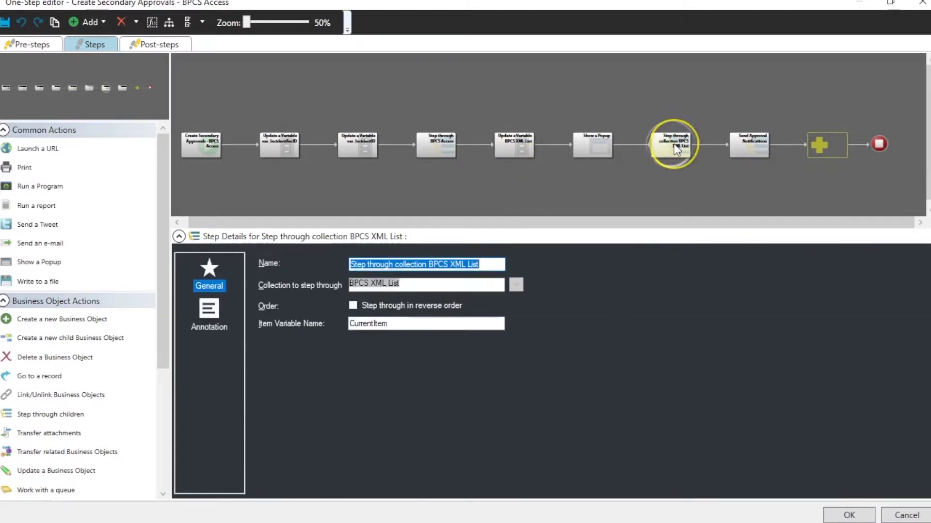
left_click(266, 299)
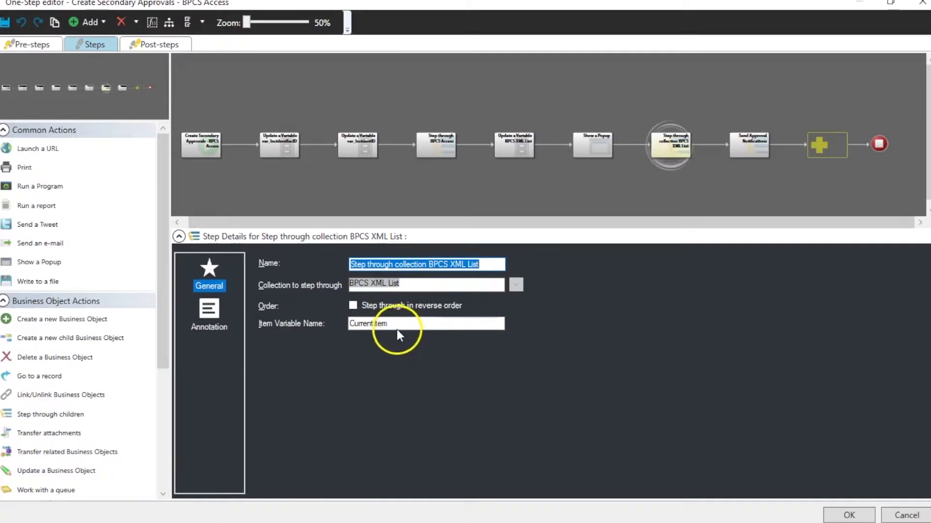
left_click_drag(393, 329, 345, 325)
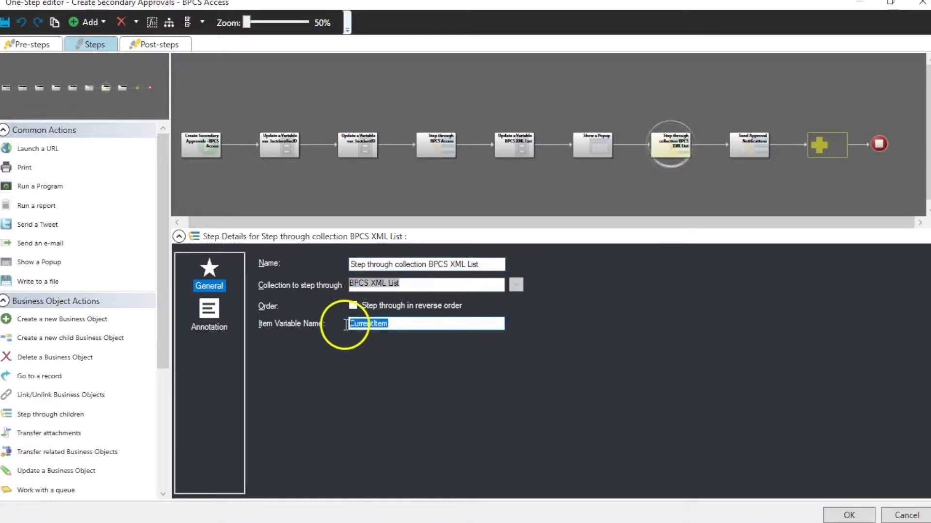
double_click(662, 146)
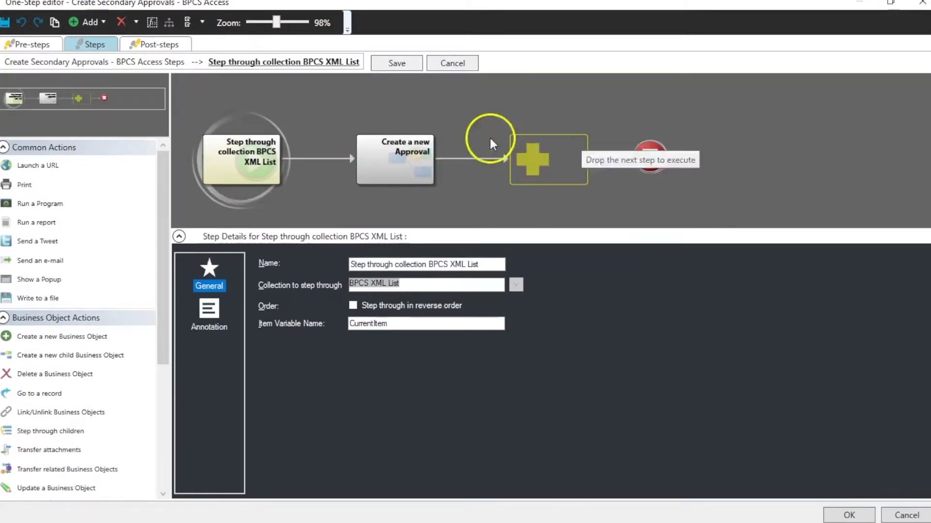
Review the Create a new Approval step's fields and the Approver ID CurrentItem modifiers
left_click(391, 144)
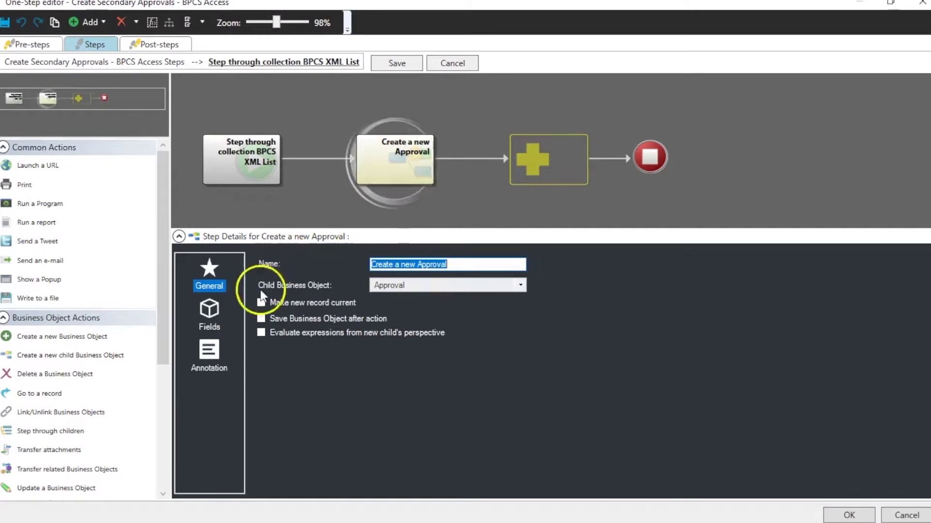
left_click(223, 303)
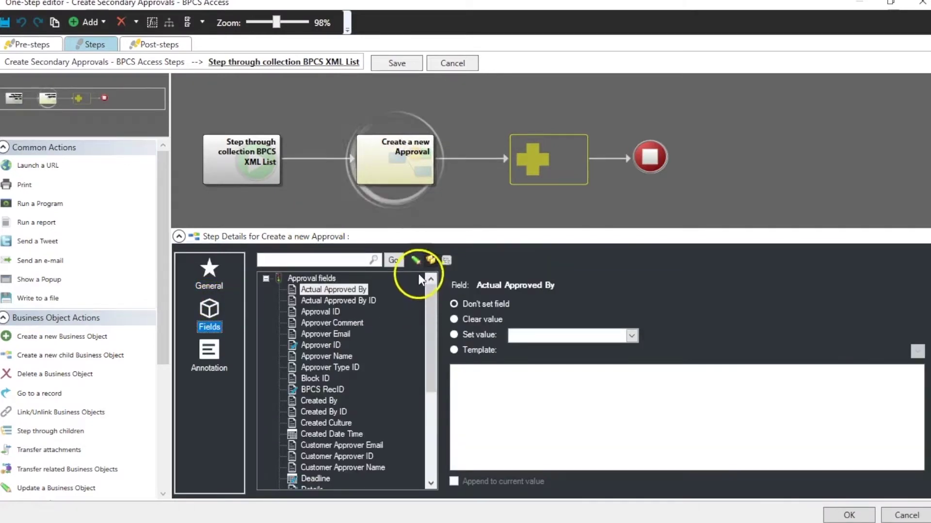
left_click(416, 260)
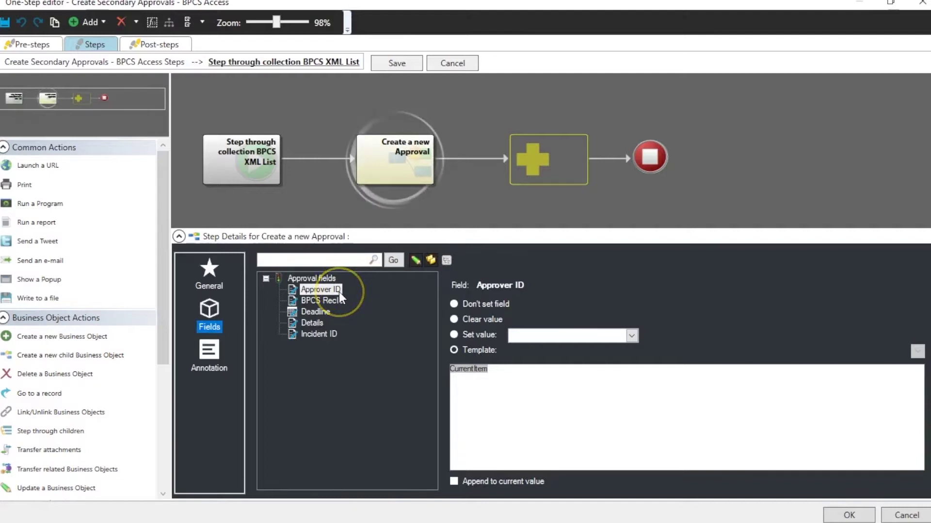
right_click(475, 374)
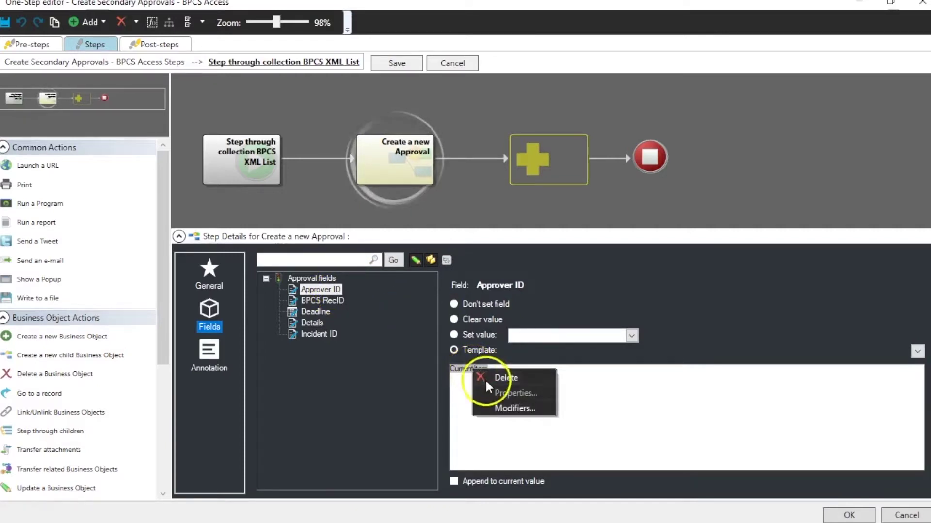
left_click(509, 427)
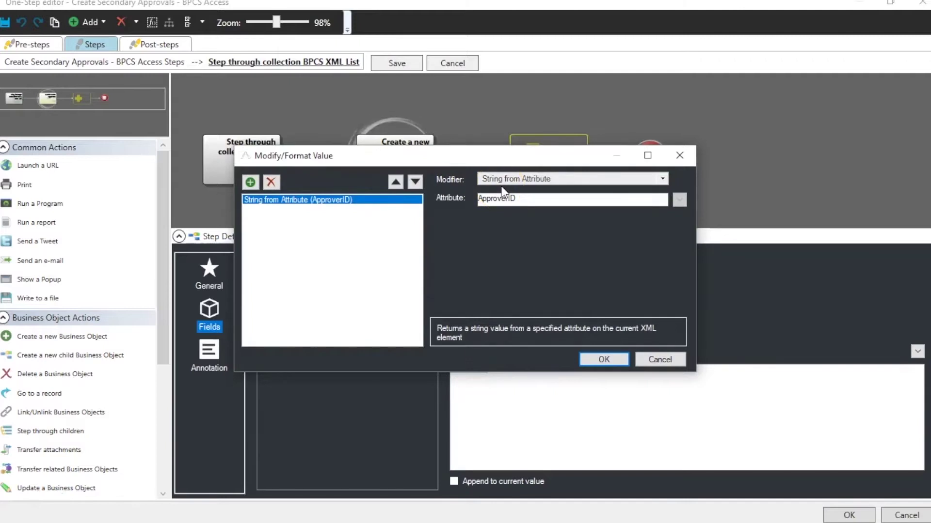
left_click(553, 188)
left_click(529, 201)
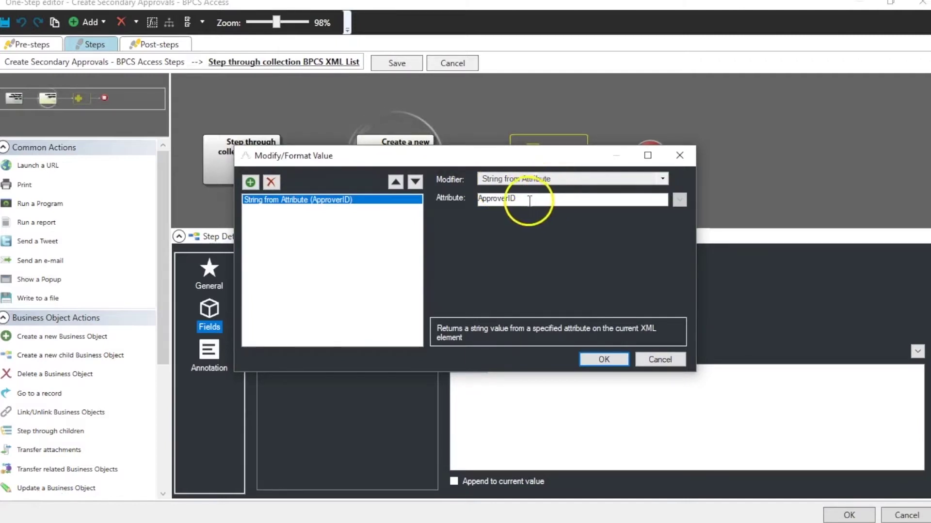
left_click(601, 353)
Check the BPCS RecID field's CurrentItem modifier and how the Deadline field is set
left_click(332, 302)
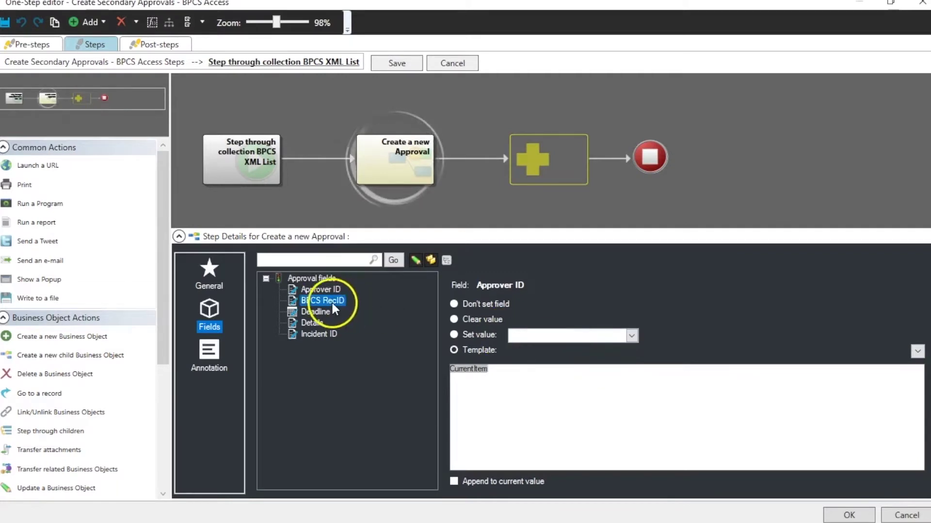
right_click(475, 368)
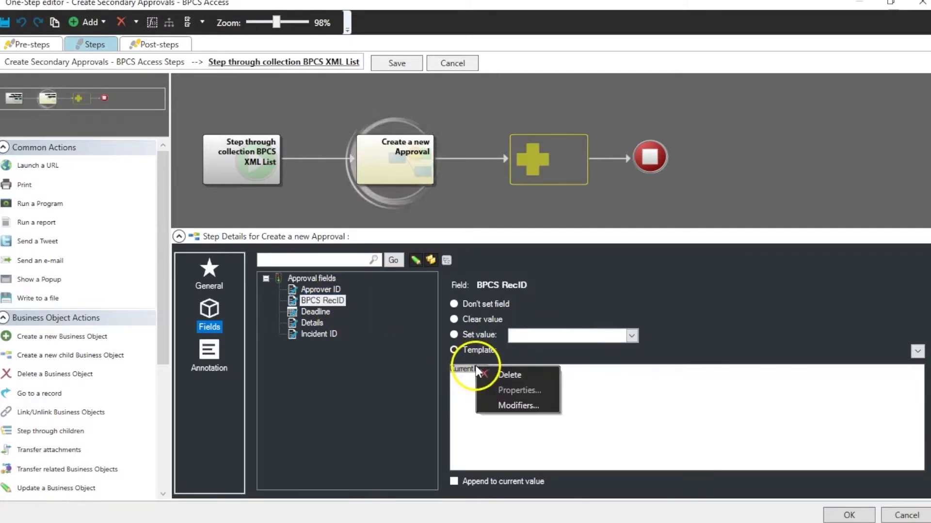
left_click(512, 405)
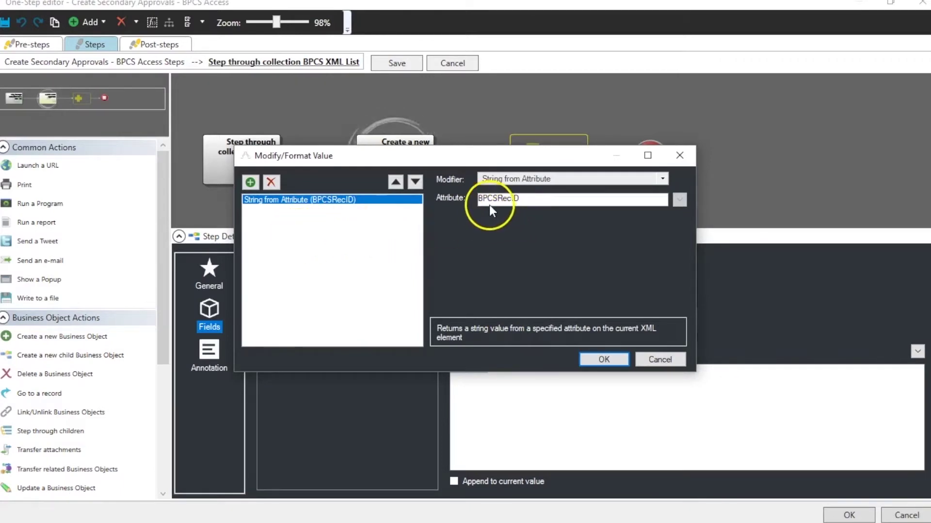
left_click(601, 359)
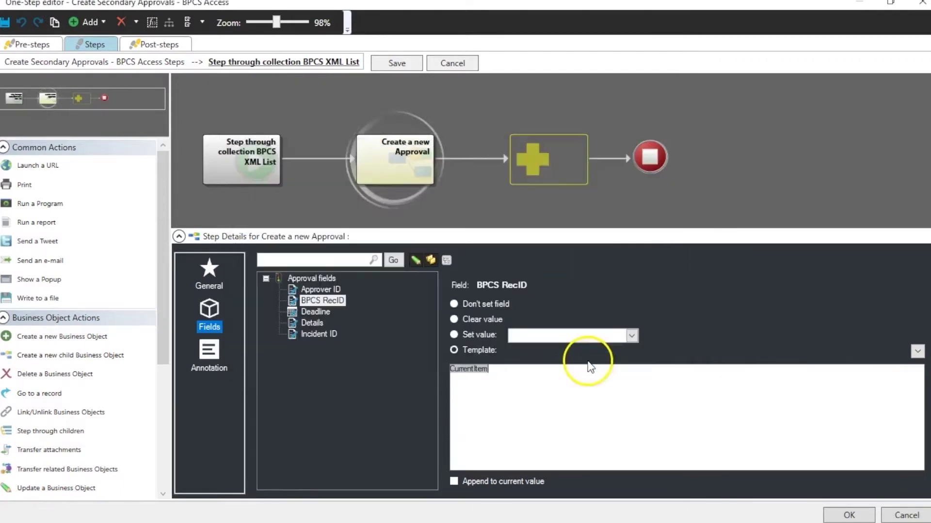
left_click(319, 313)
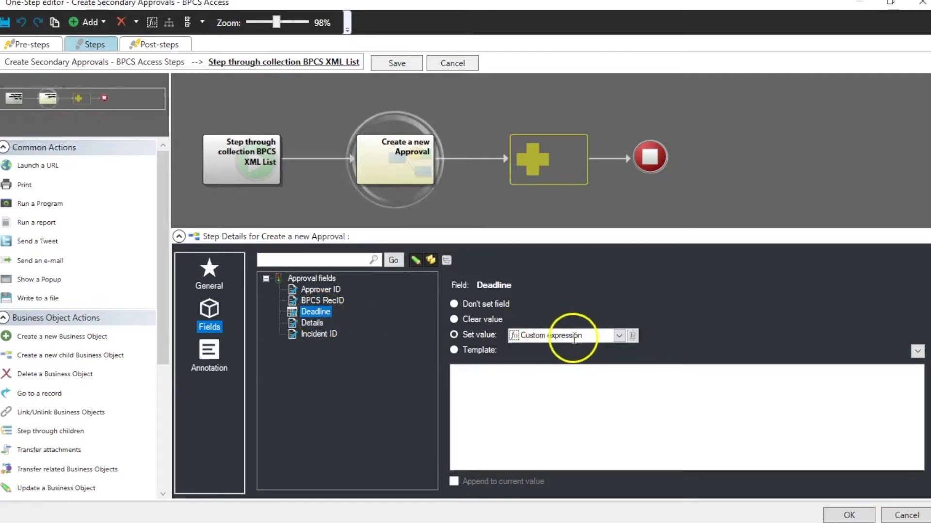
Fill the Details field from CurrentItem using String from Attribute 'Details'
left_click(312, 322)
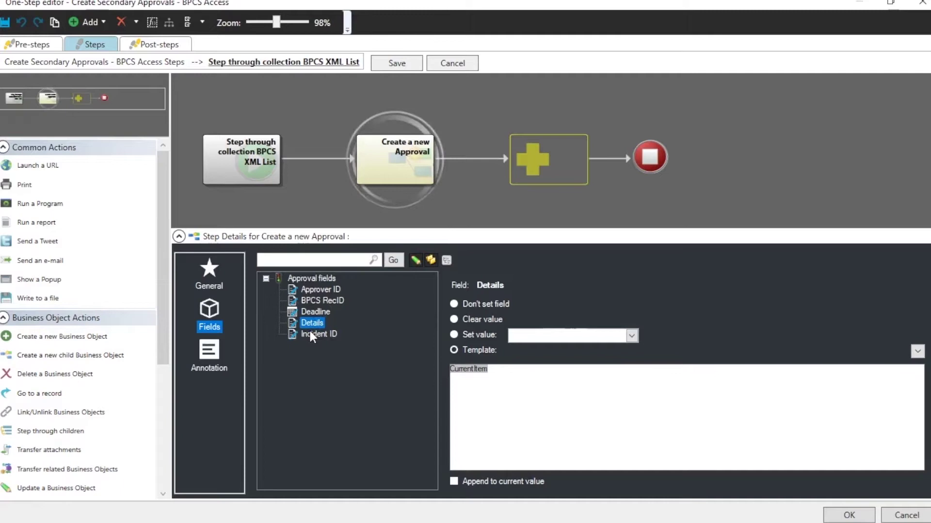
right_click(477, 371)
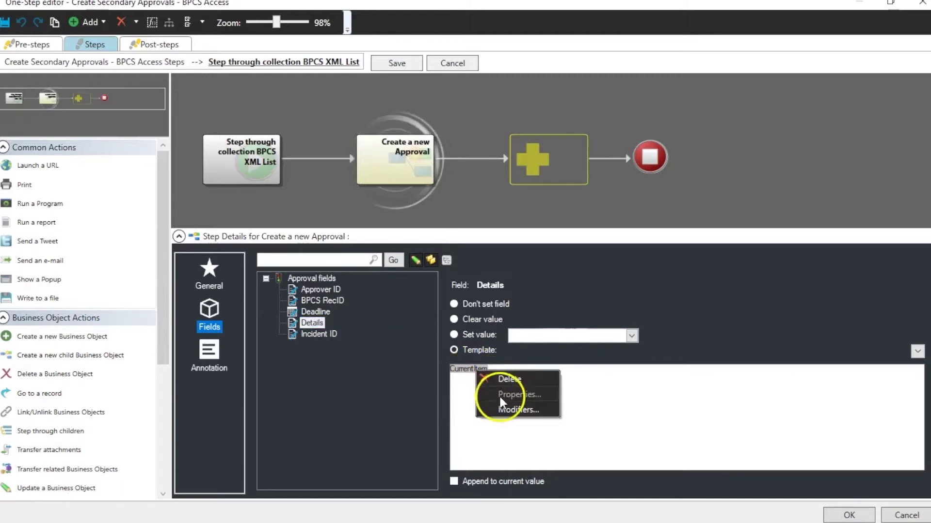
left_click(500, 410)
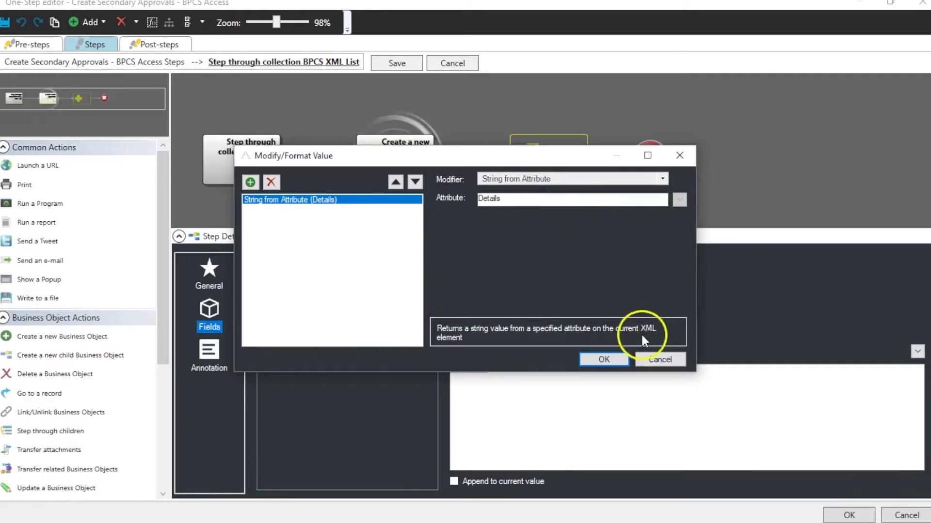
left_click(601, 359)
Fill Incident ID from CurrentItem's 'IncidentID' attribute and save the loop steps
left_click(319, 334)
left_click(466, 370)
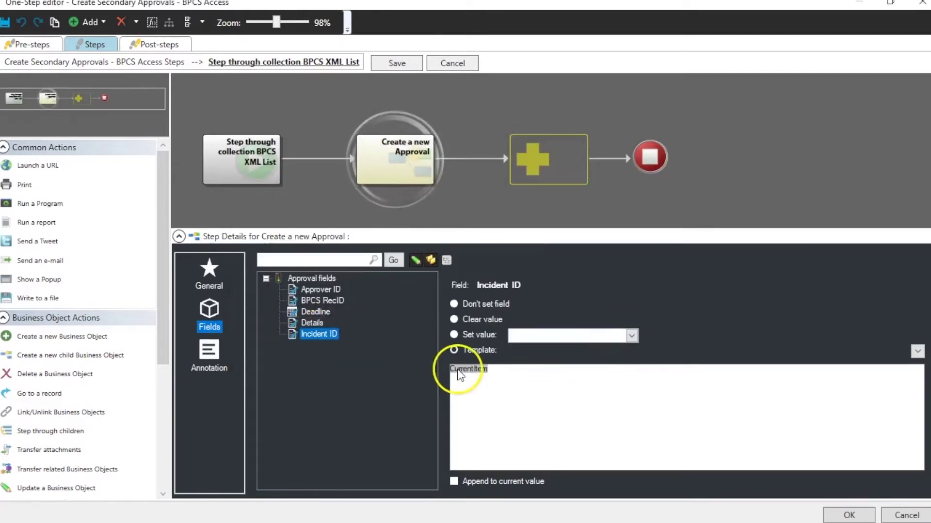
right_click(467, 371)
left_click(510, 406)
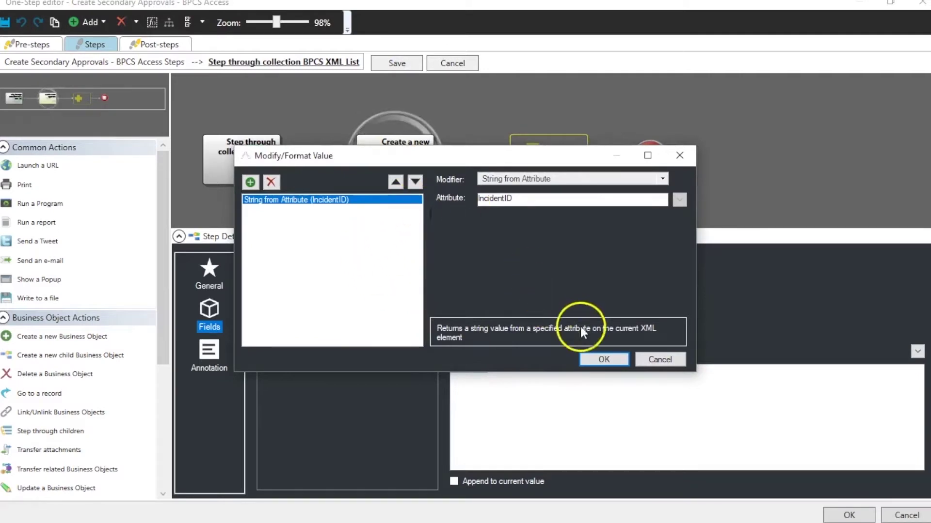
left_click(600, 365)
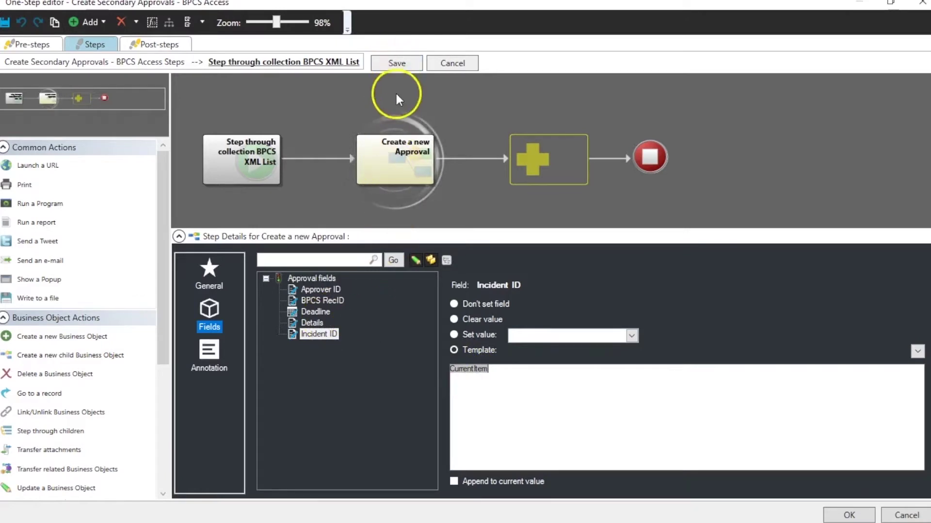
left_click(384, 63)
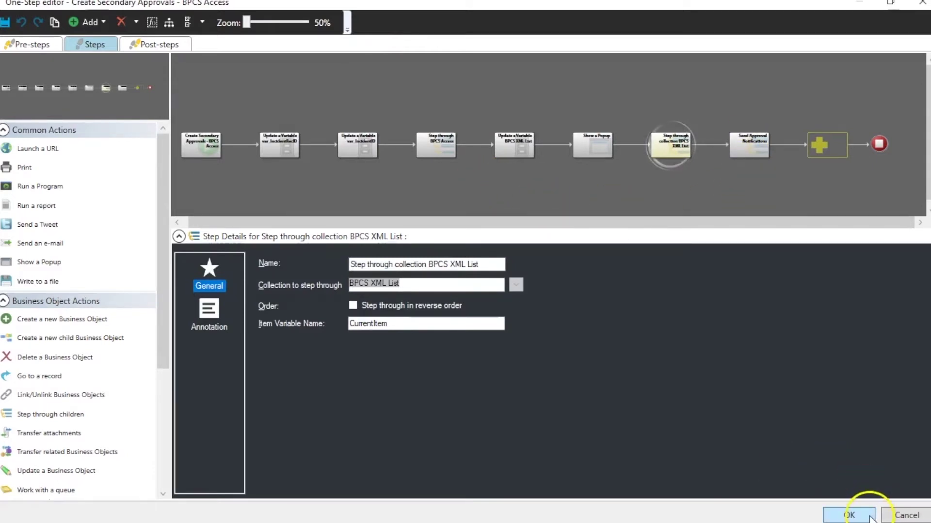
Close the Create Secondary Approvals - BPCS Access One-Step editor with OK
left_click(852, 515)
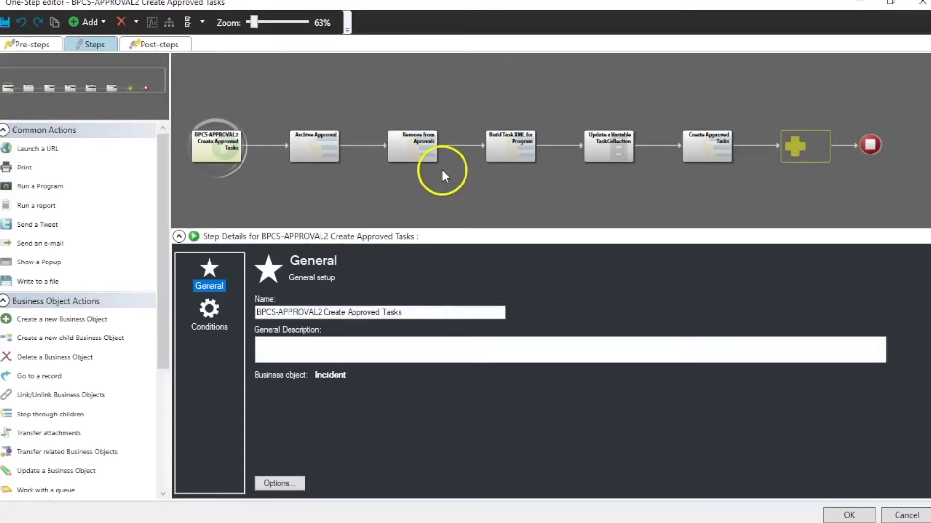
Restrict the Build Task XML for Program loop to rows whose Secondary Approval equals Approved
left_click(308, 143)
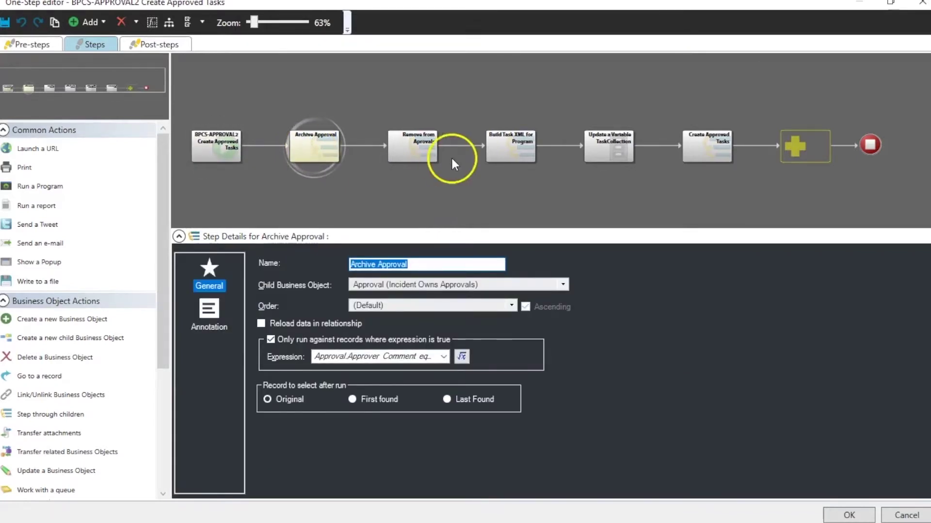
left_click(513, 138)
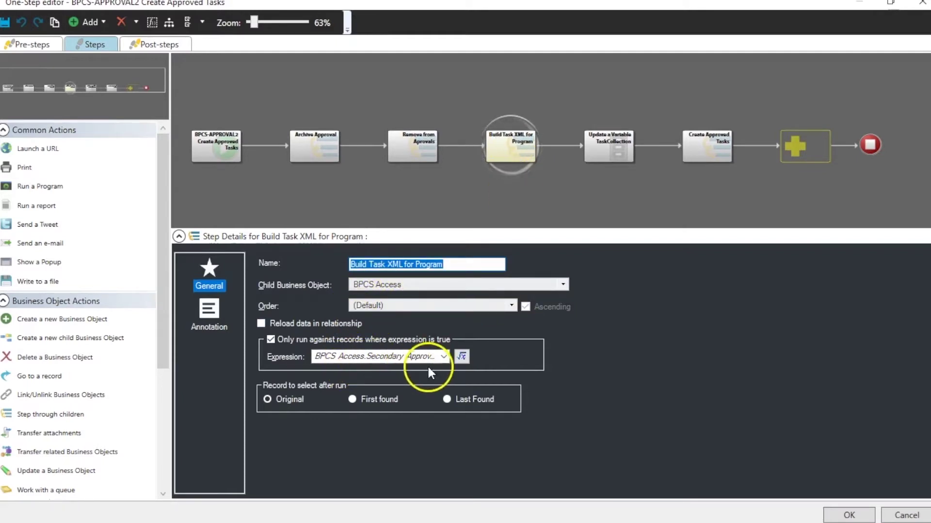
left_click(461, 357)
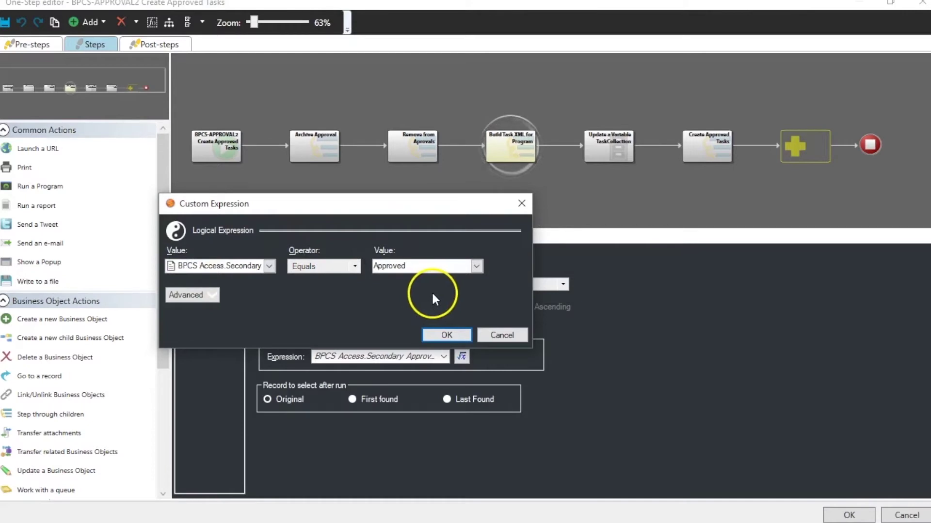
left_click(434, 333)
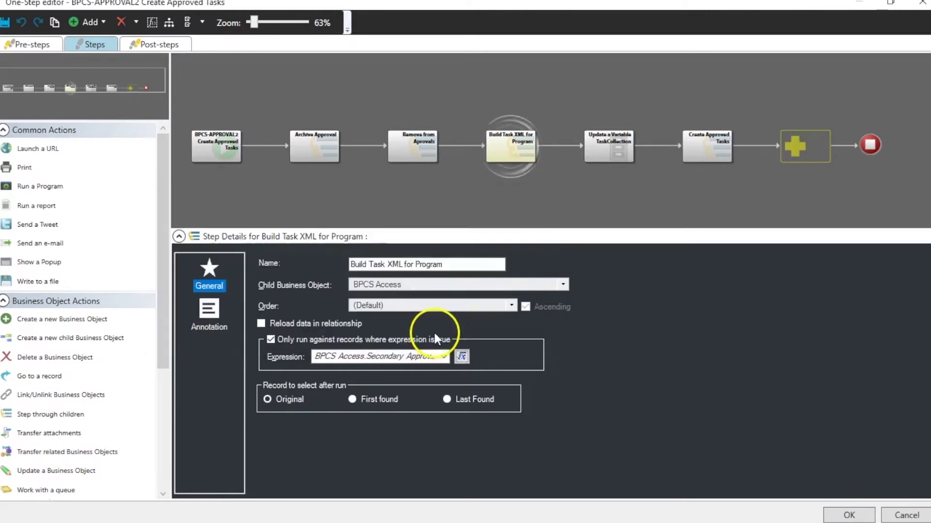
Make TaskXML append a BPCS Program Access Request Task element per approved row, then save
double_click(511, 144)
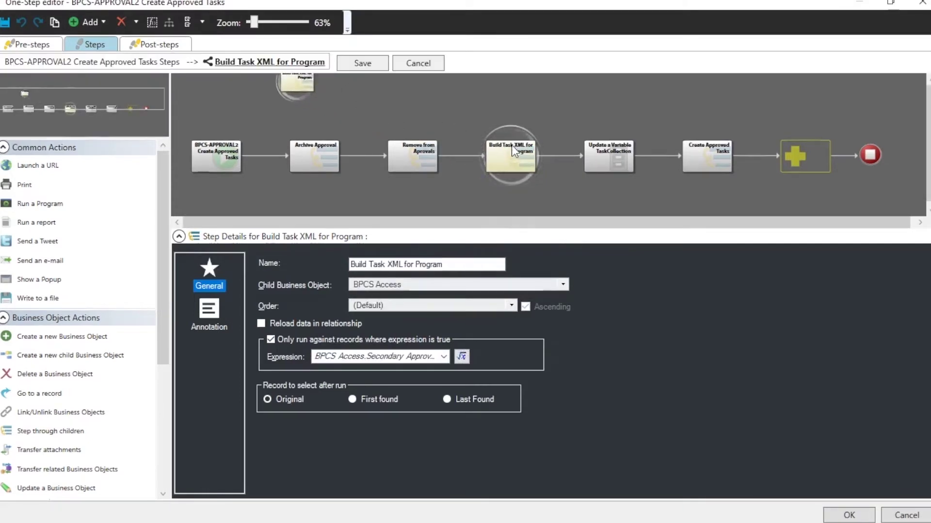
left_click(388, 168)
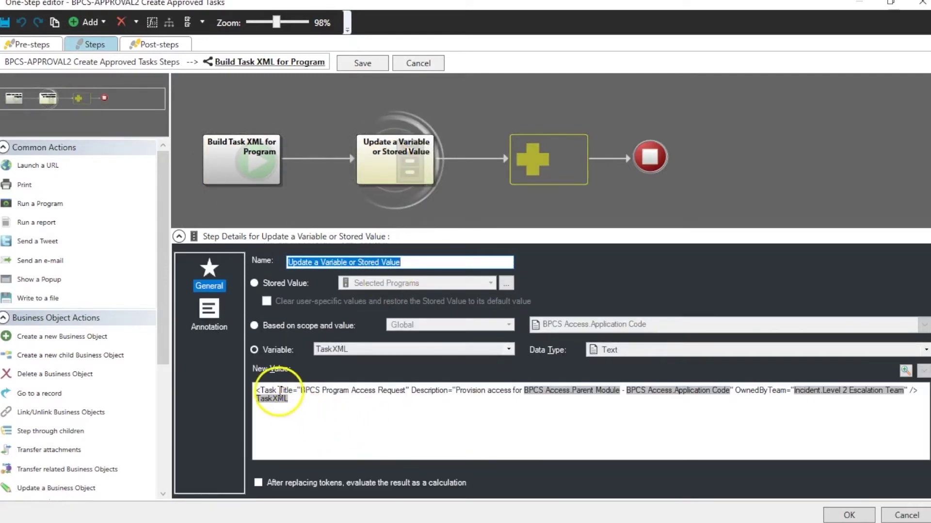
left_click(280, 390)
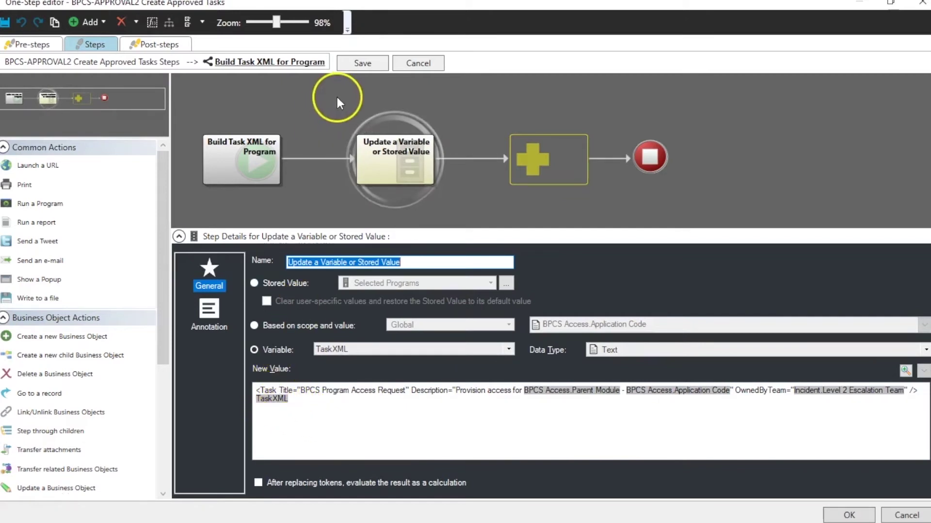
left_click(358, 72)
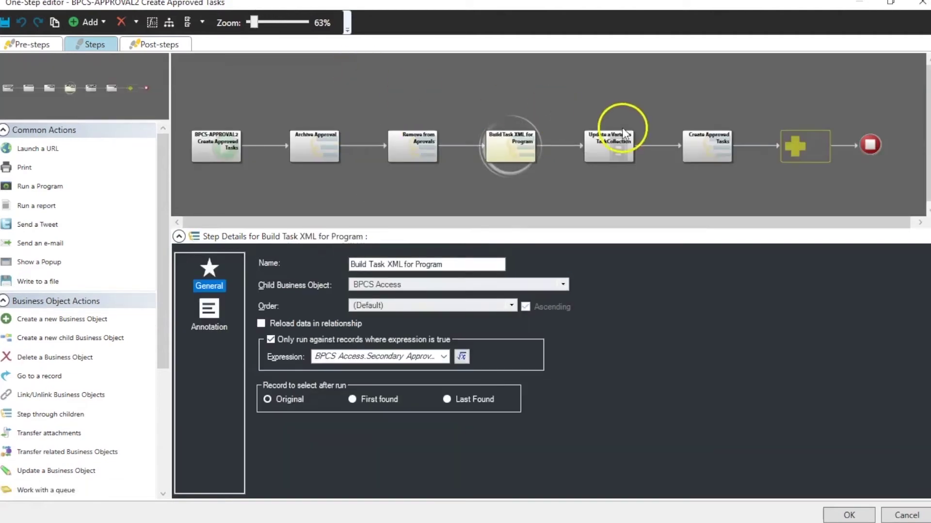
Set TaskCollection to <List>TaskXML</List> and loop Create Approved Tasks over TaskCollection as CurrentItem
left_click(613, 153)
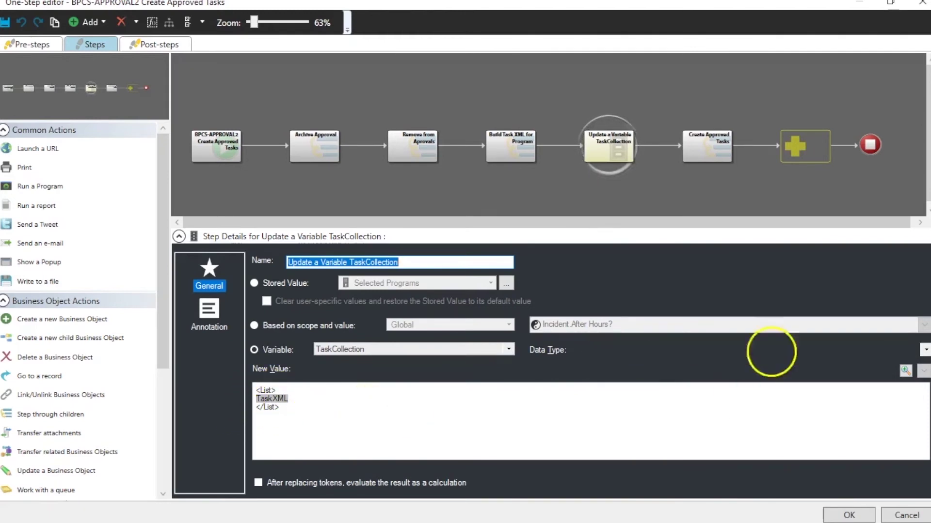
left_click(717, 157)
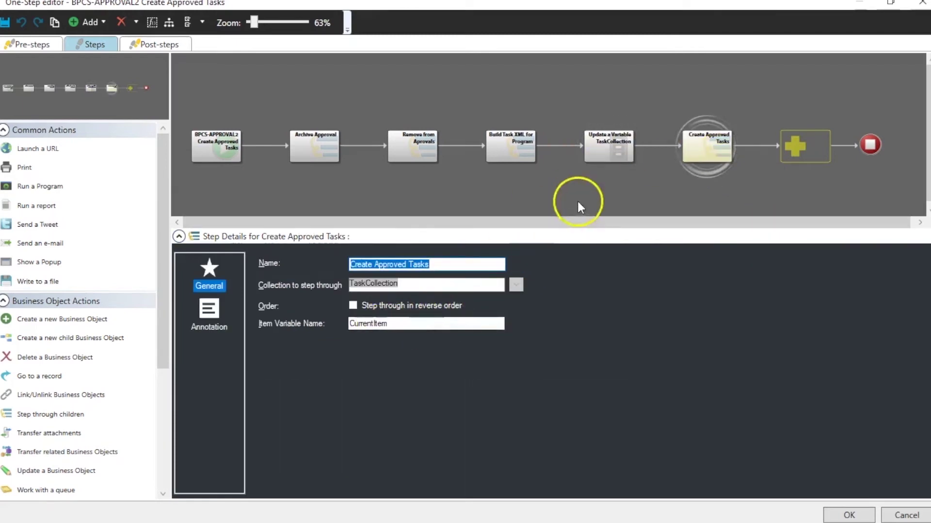
left_click(719, 149)
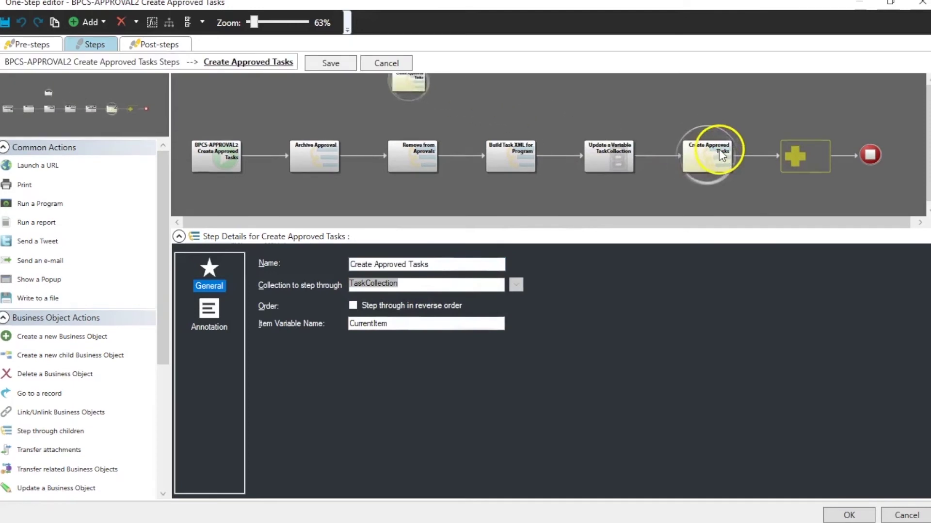
Open the Create a new child Task step in Create Approved Tasks and show only its set fields
left_click(402, 163)
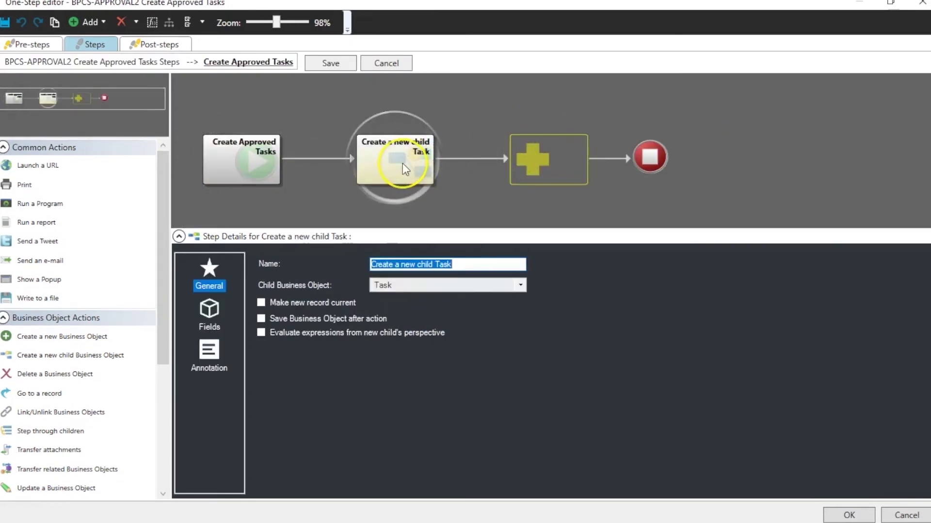
left_click(191, 280)
left_click(209, 315)
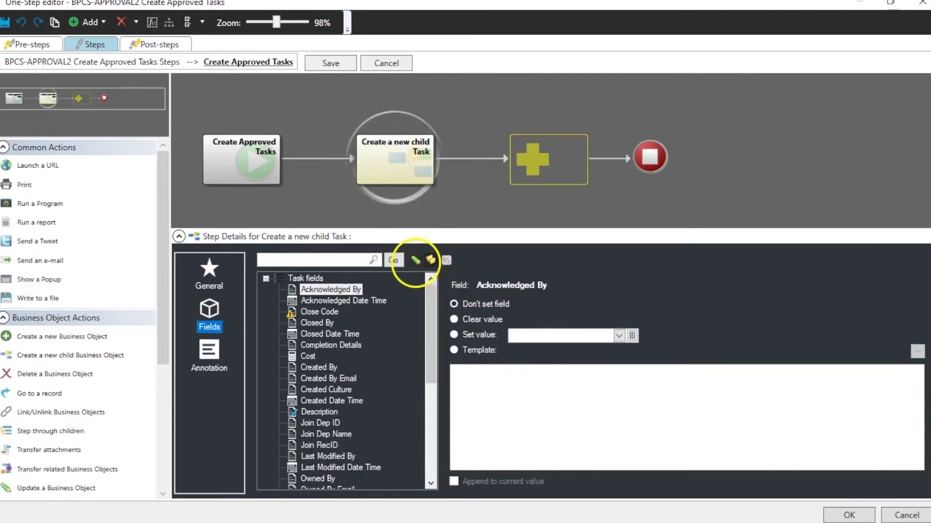
left_click(414, 261)
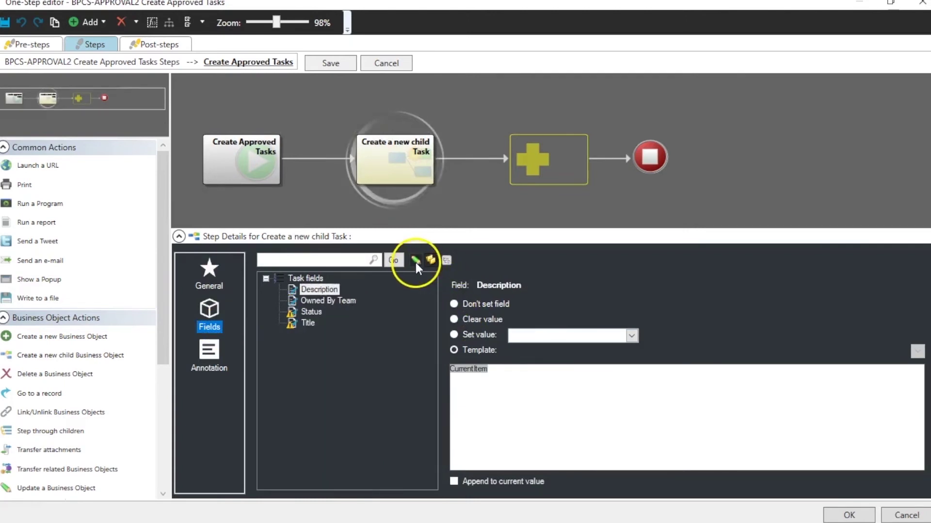
Confirm the Description token uses the String from Attribute modifier, then save the loop steps
right_click(471, 372)
left_click(504, 412)
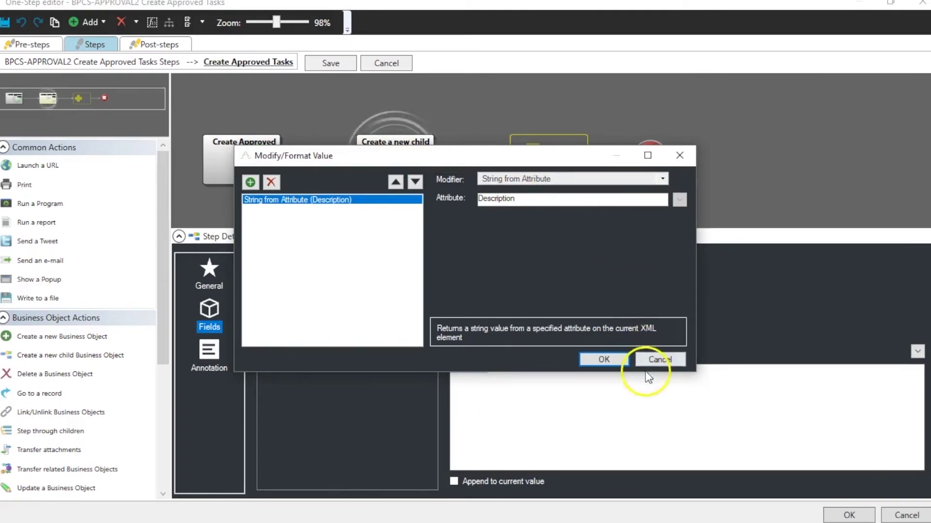
left_click(655, 362)
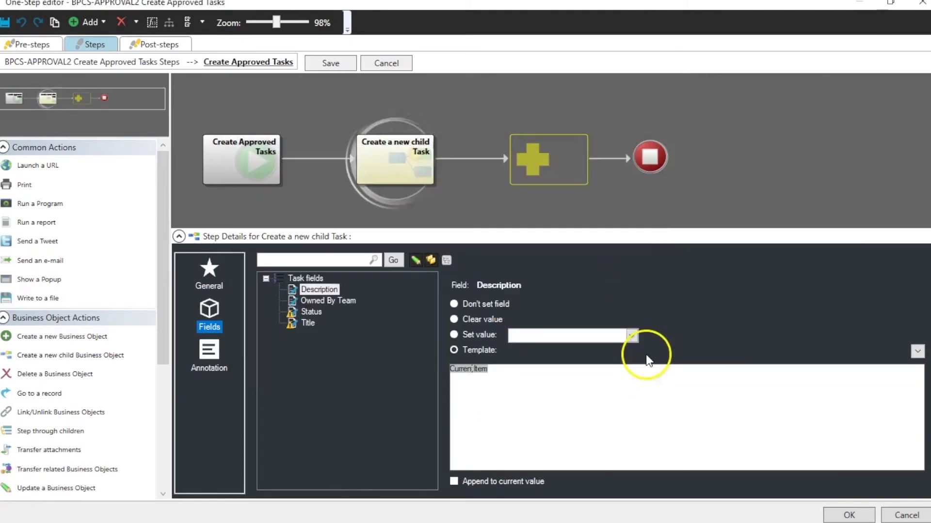
left_click(332, 64)
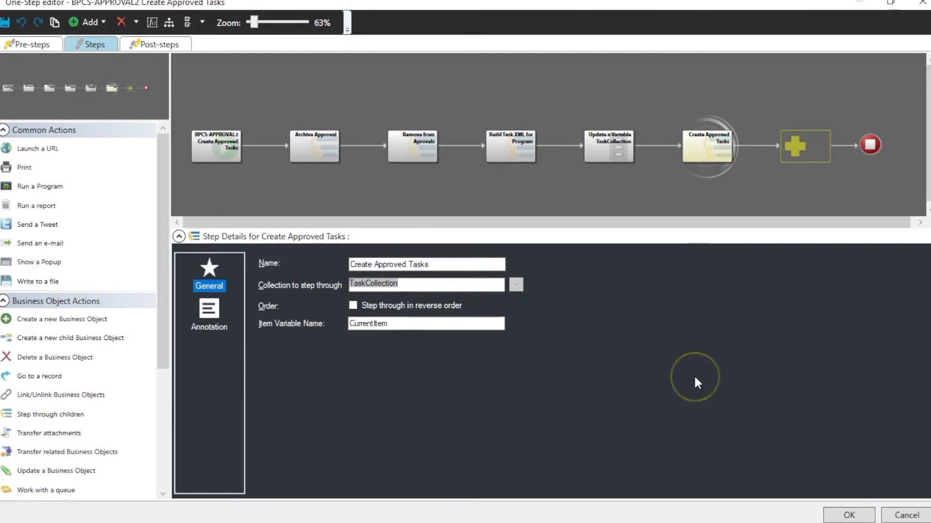